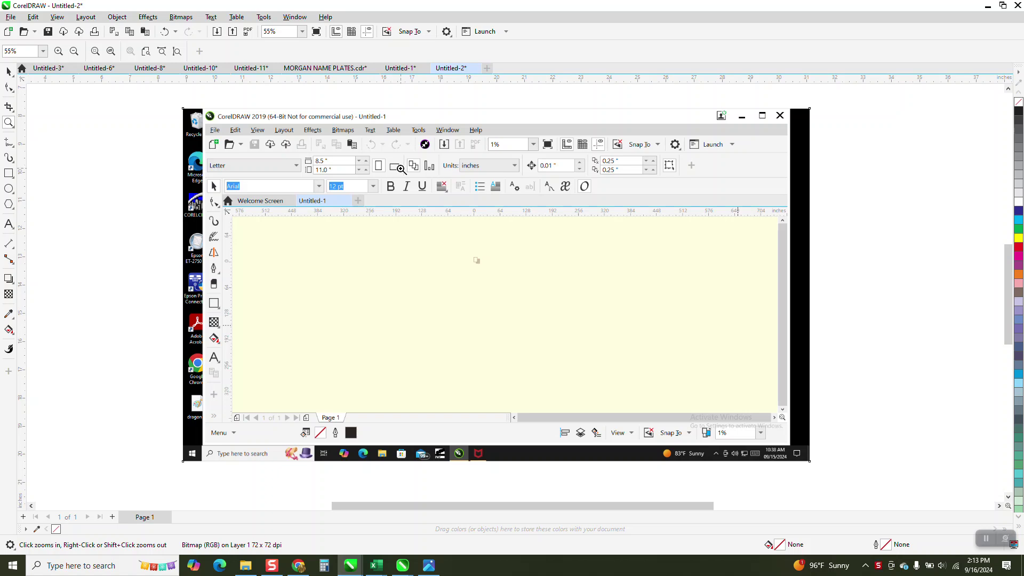
Step: Zoom in around the pasted screenshot and select the image
scroll(385, 161, "down", 1)
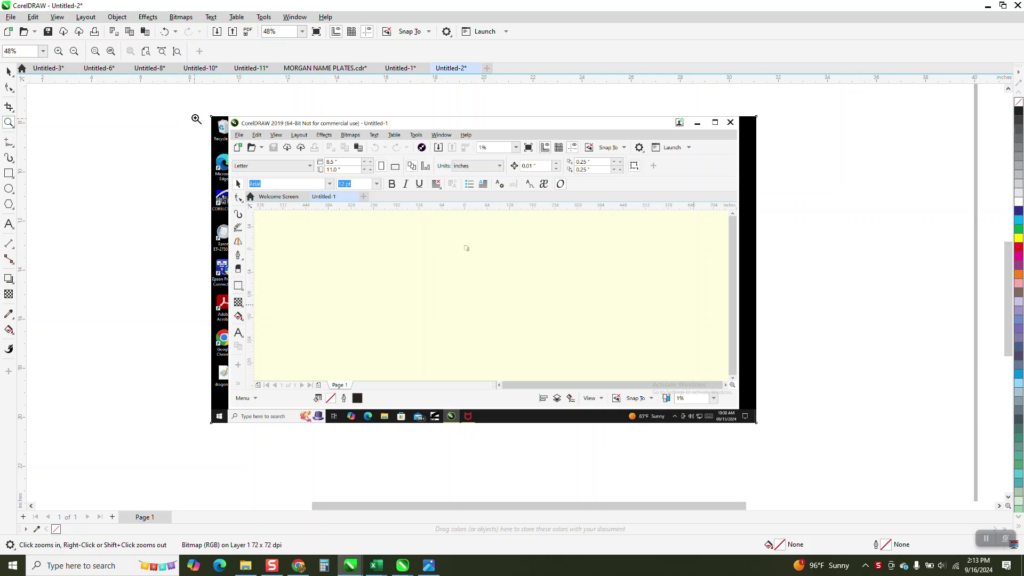
left_click_drag(195, 116, 788, 459)
scroll(469, 320, "down", 2)
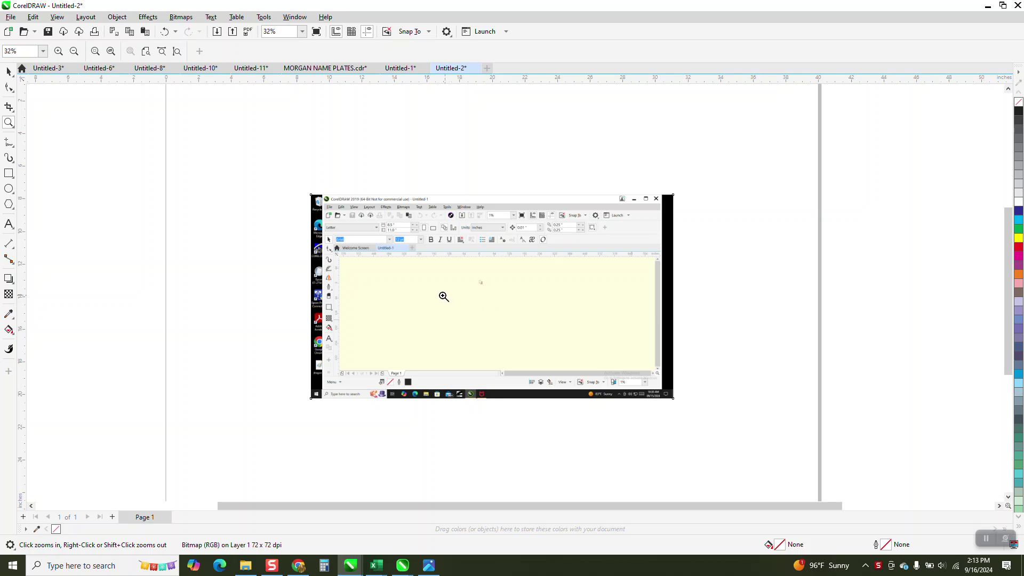
double_click(14, 78)
Step: In Options > Customization > Commands, search 'object' and select the Object menu command
left_click(263, 17)
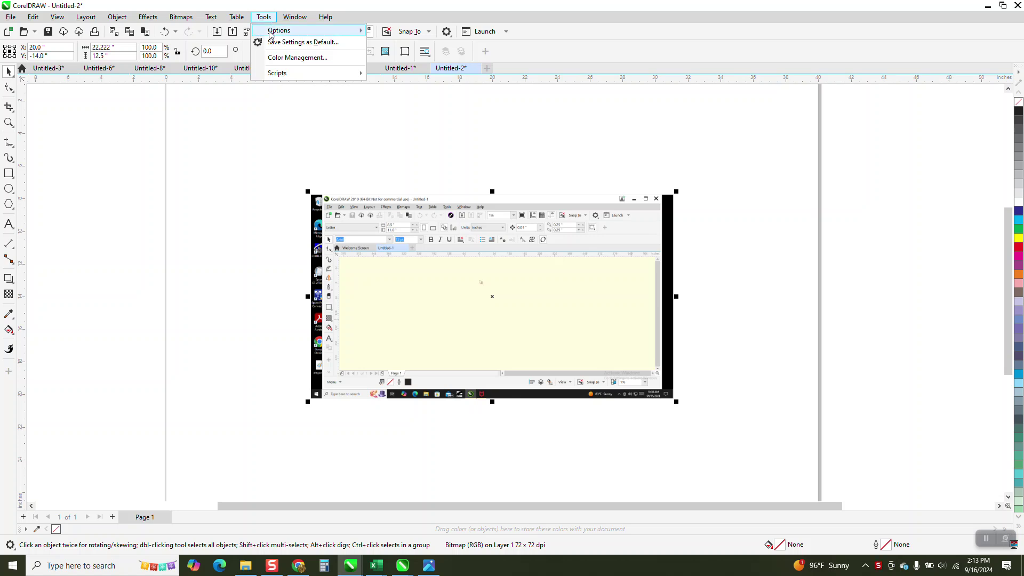
mouse_move(270, 35)
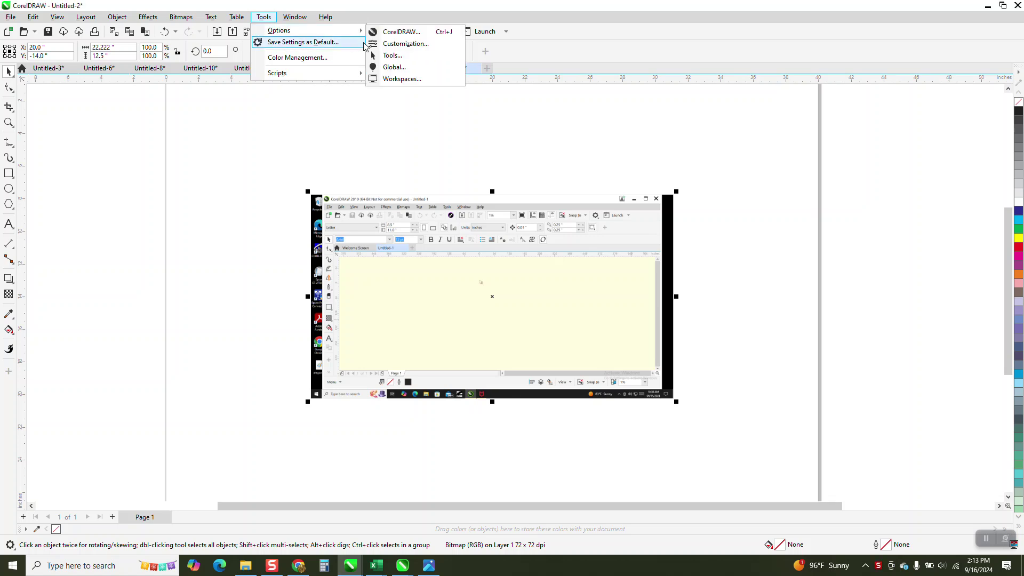
left_click(375, 43)
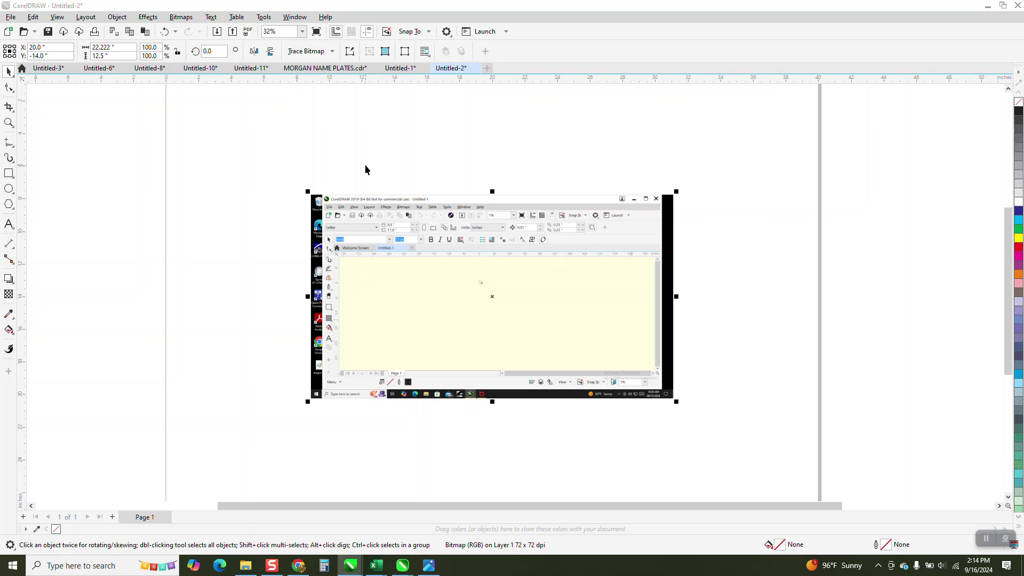
key("ctrl+j")
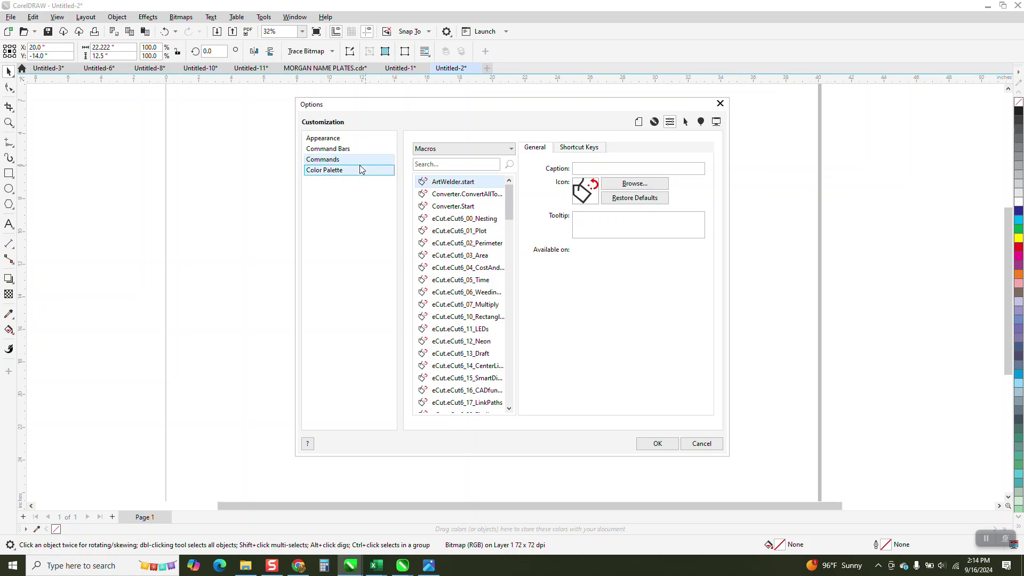
left_click(453, 165)
left_click(454, 165)
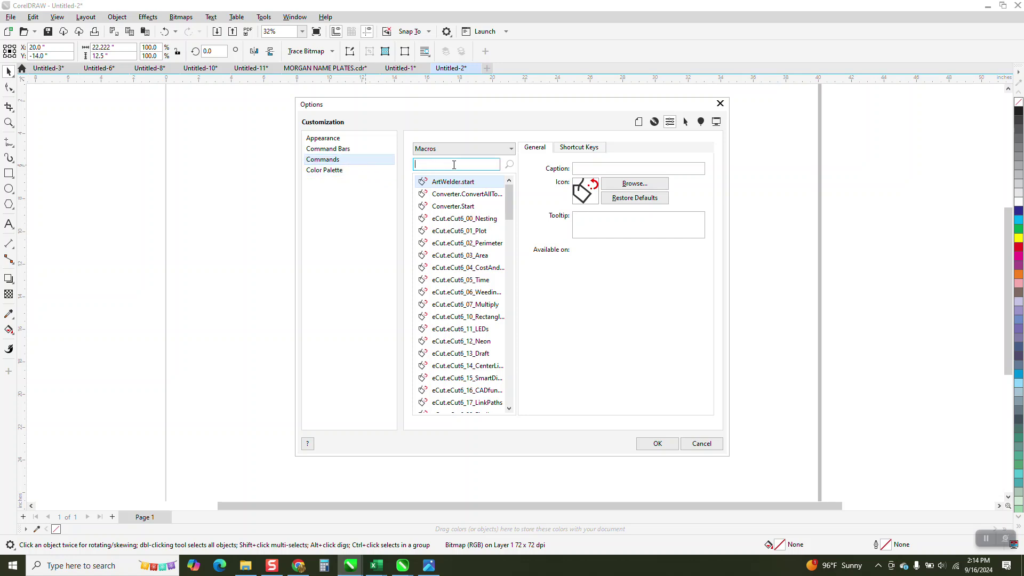
type("o")
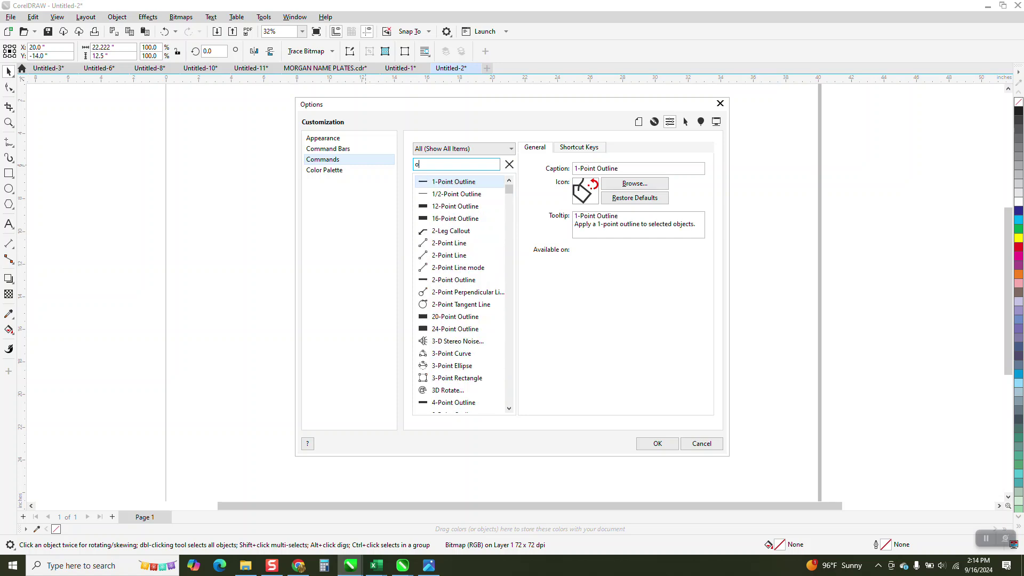
type("bject")
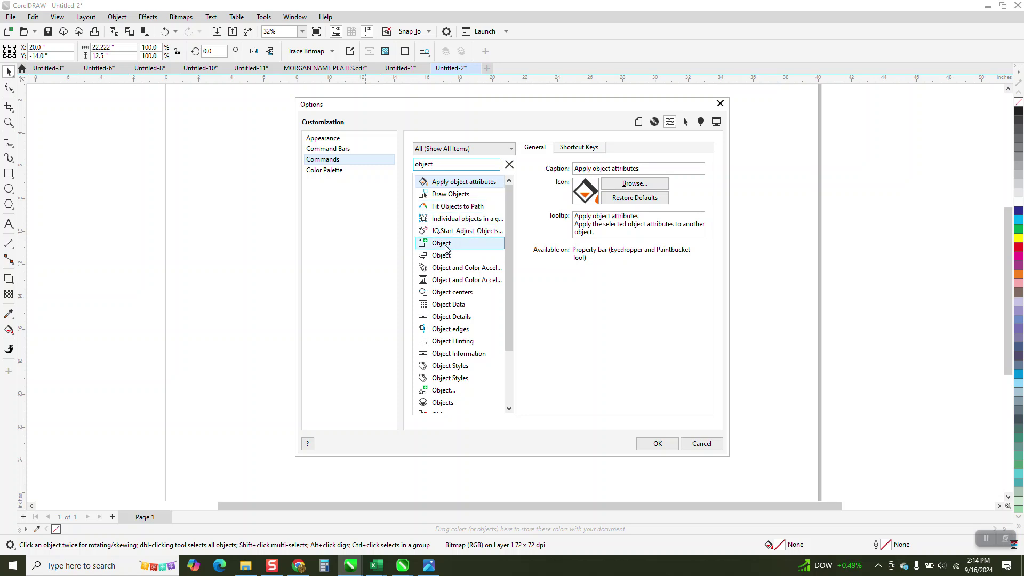
left_click(445, 245)
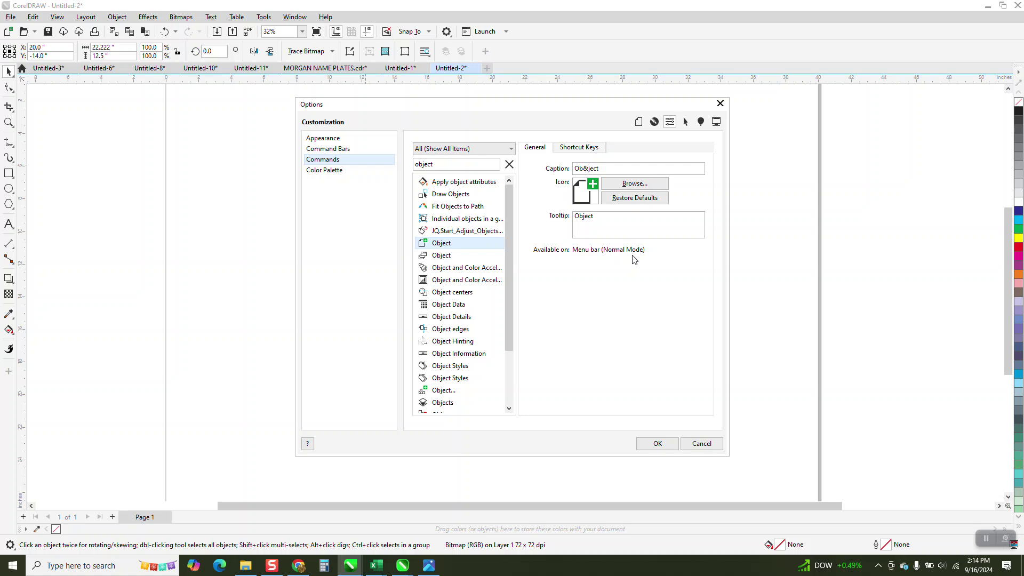
Step: Confirm O is the Object menu's current shortcut key, then close Options with OK
left_click(592, 150)
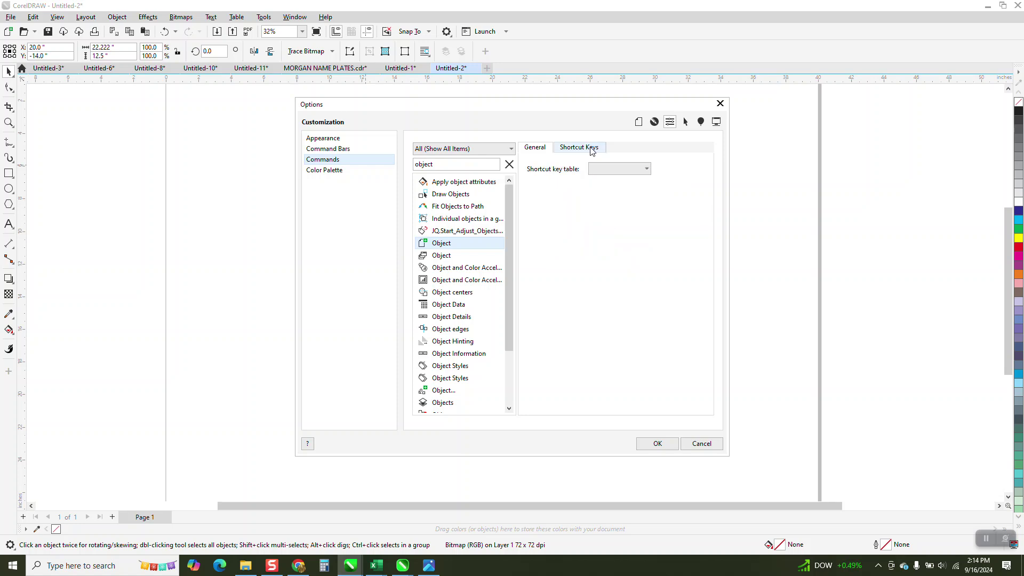
left_click(549, 218)
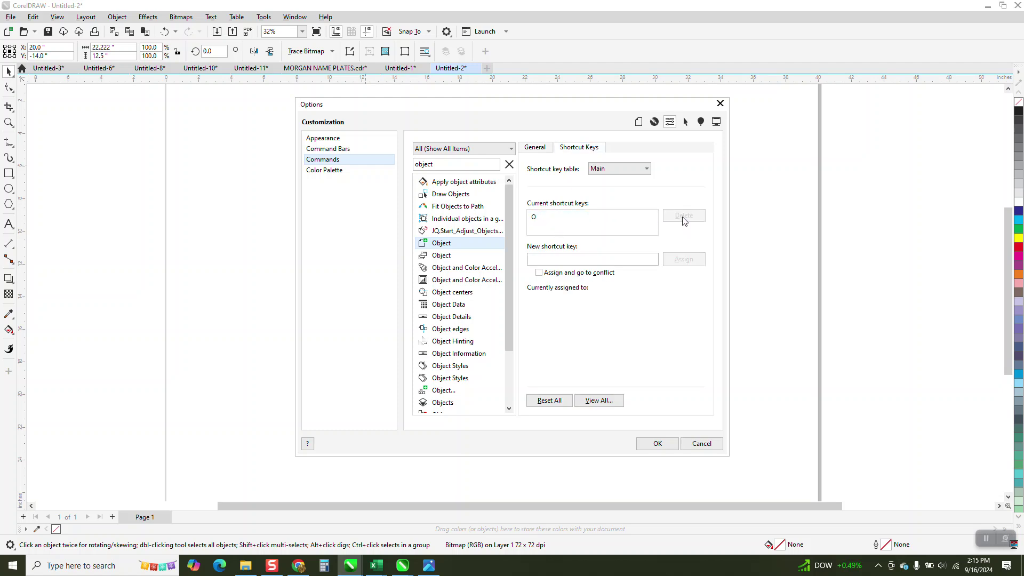
left_click(657, 443)
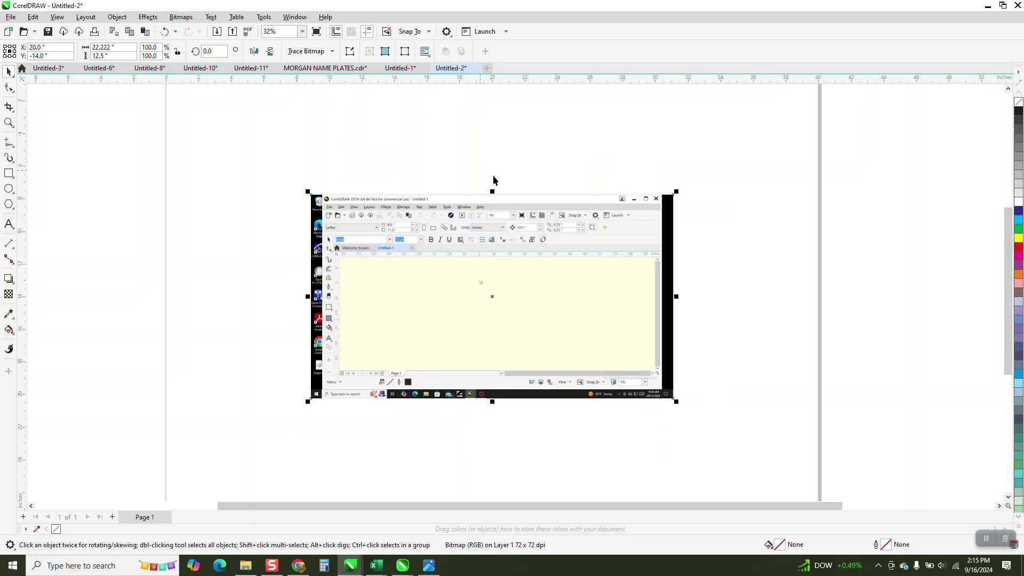
right_click(498, 167)
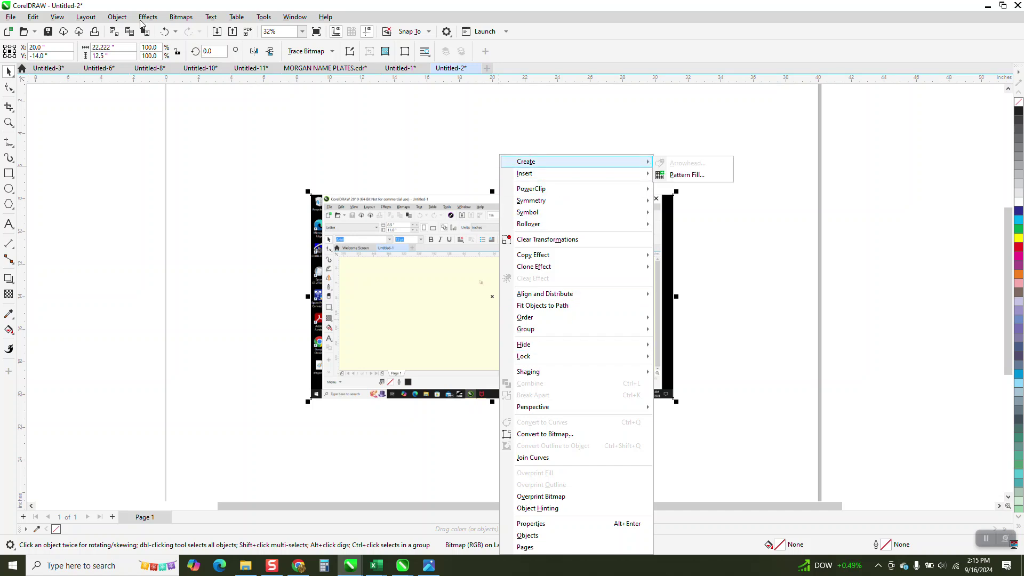
left_click(122, 17)
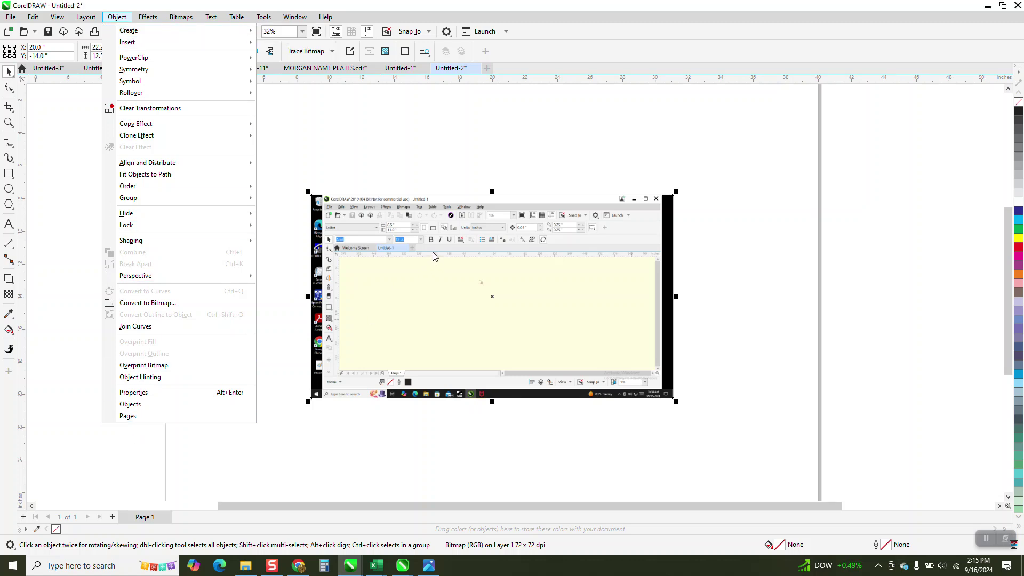
key("o")
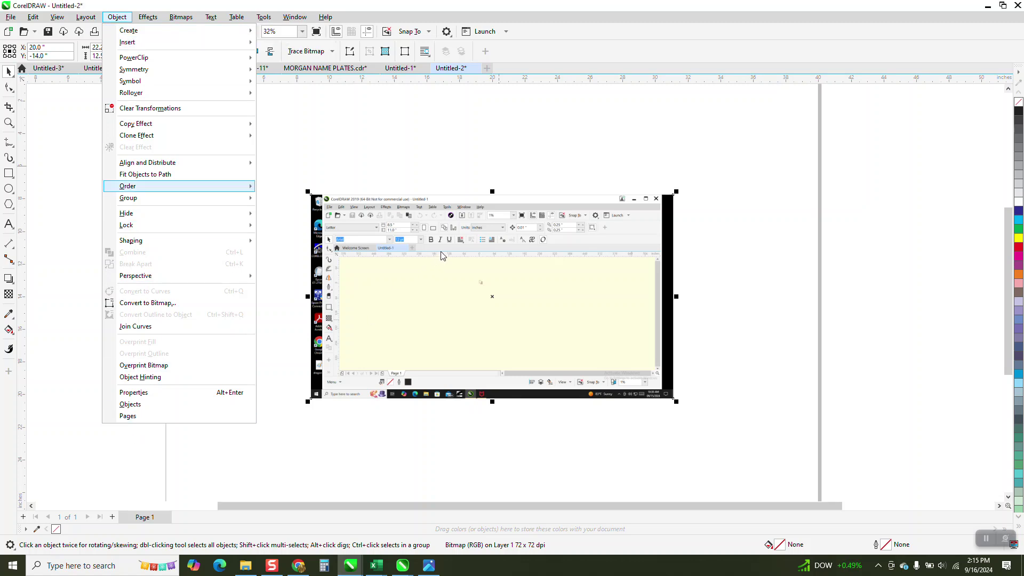
left_click(500, 168)
left_click(501, 165)
right_click(501, 165)
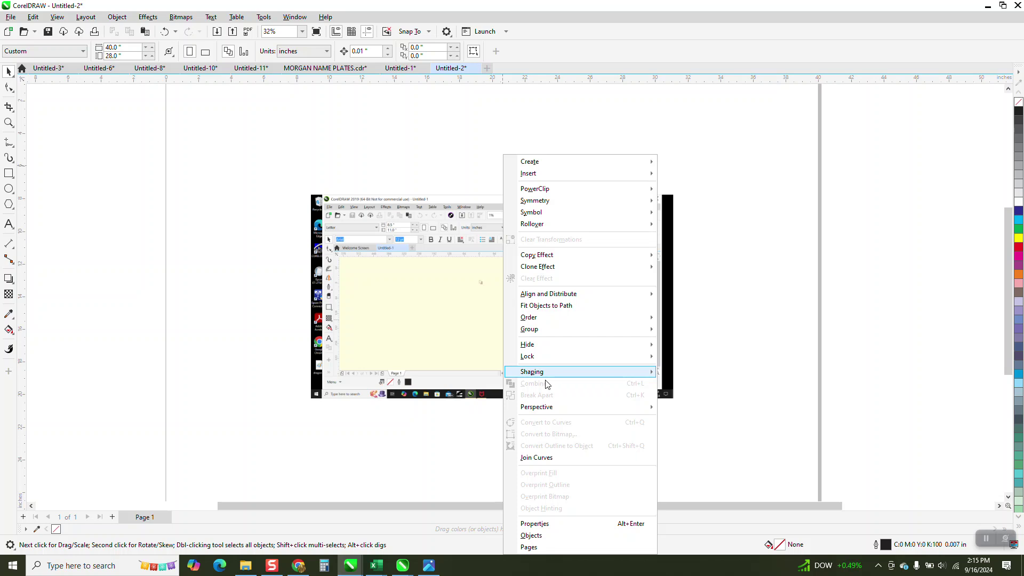
mouse_move(545, 372)
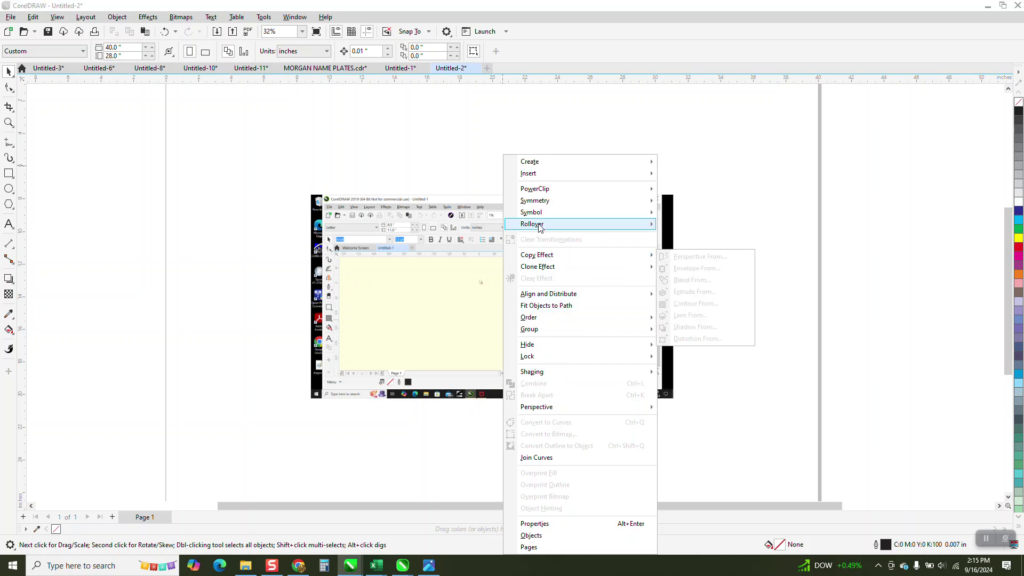
mouse_move(541, 193)
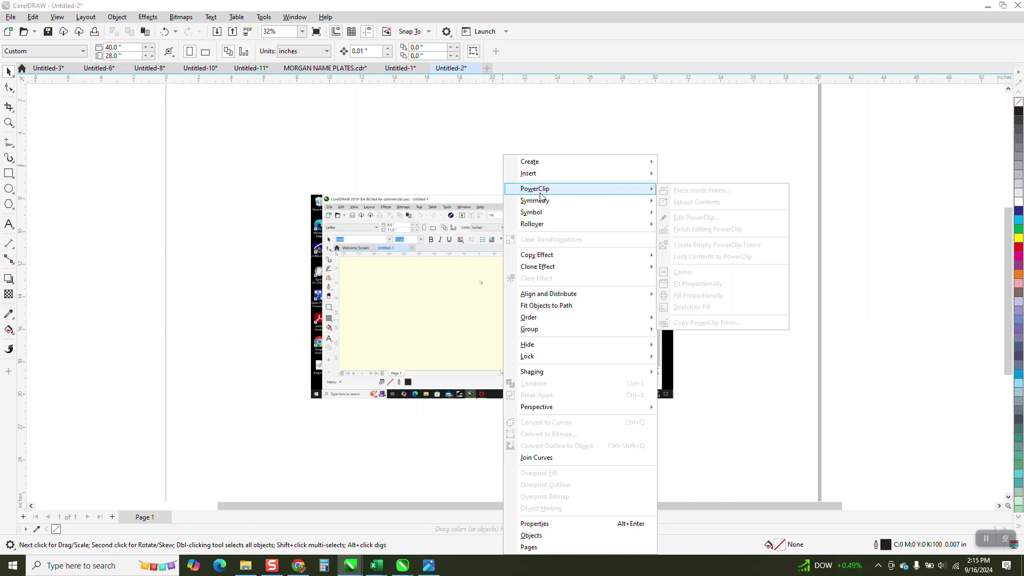
mouse_move(536, 334)
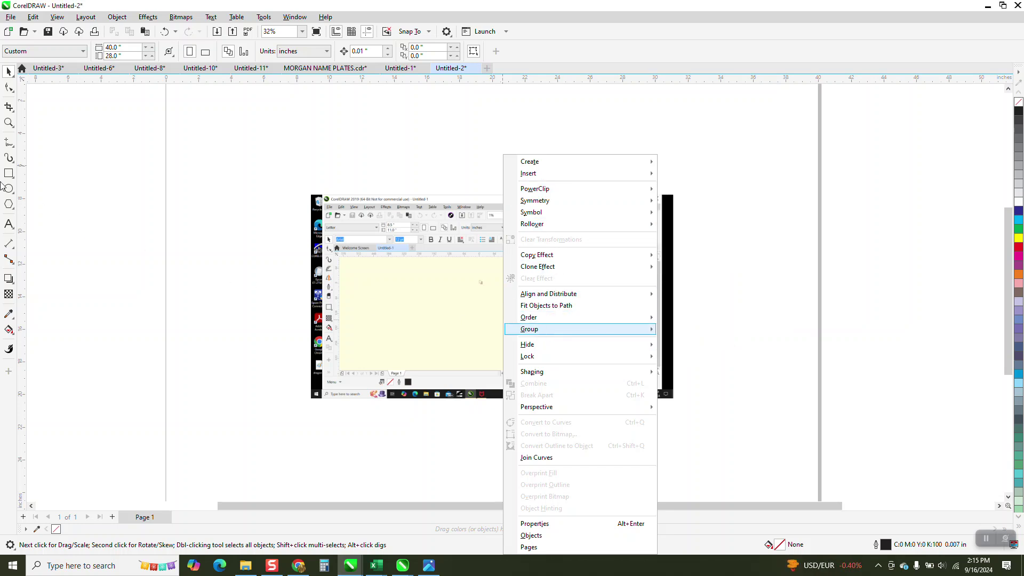
key("Escape")
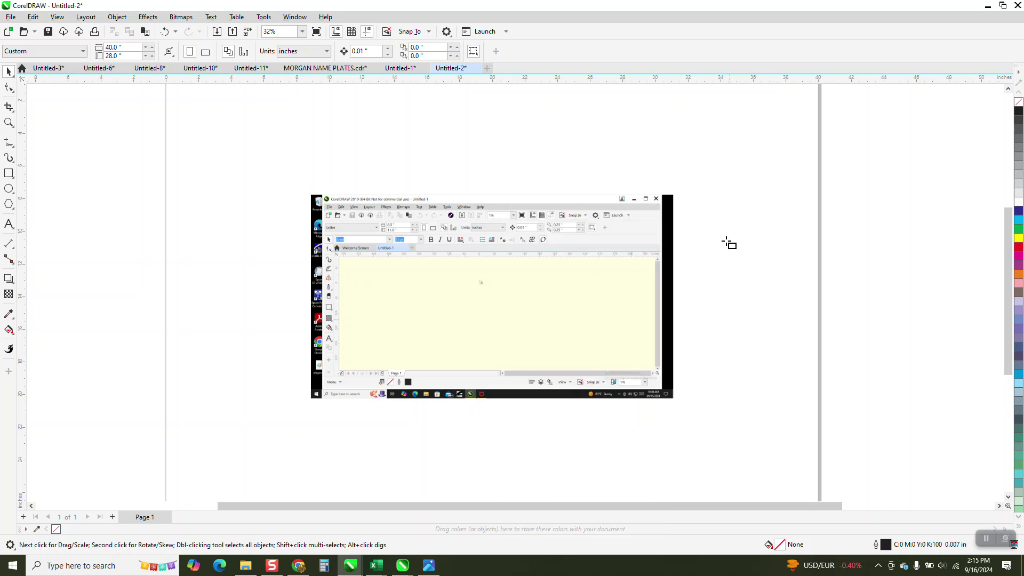
Step: Draw two rectangles, the second narrower, to the right of the screenshot
left_click_drag(726, 225, 793, 304)
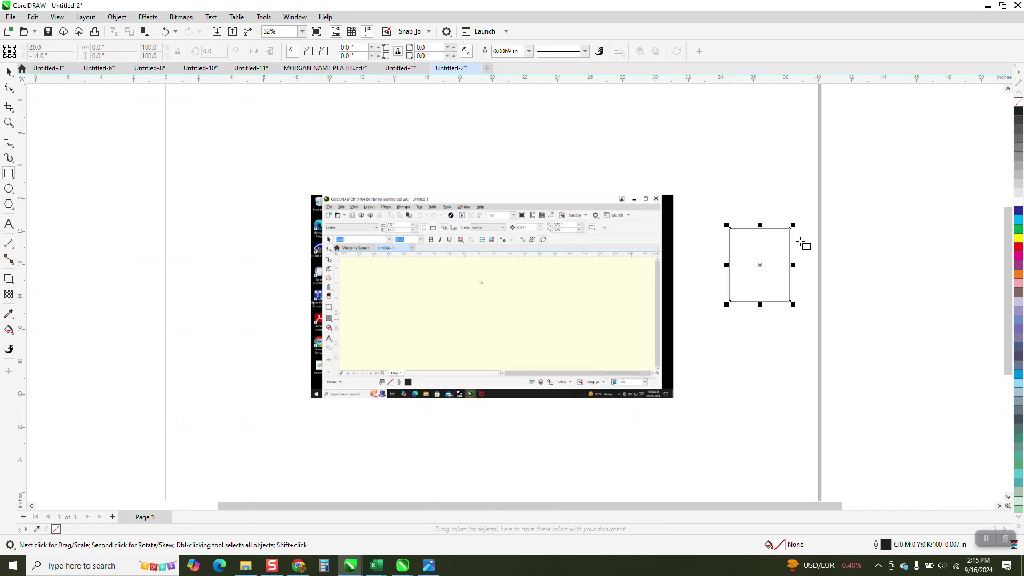
mouse_move(799, 240)
left_mouse_down()
mouse_move(823, 304)
mouse_move(848, 317)
left_mouse_up()
key("space")
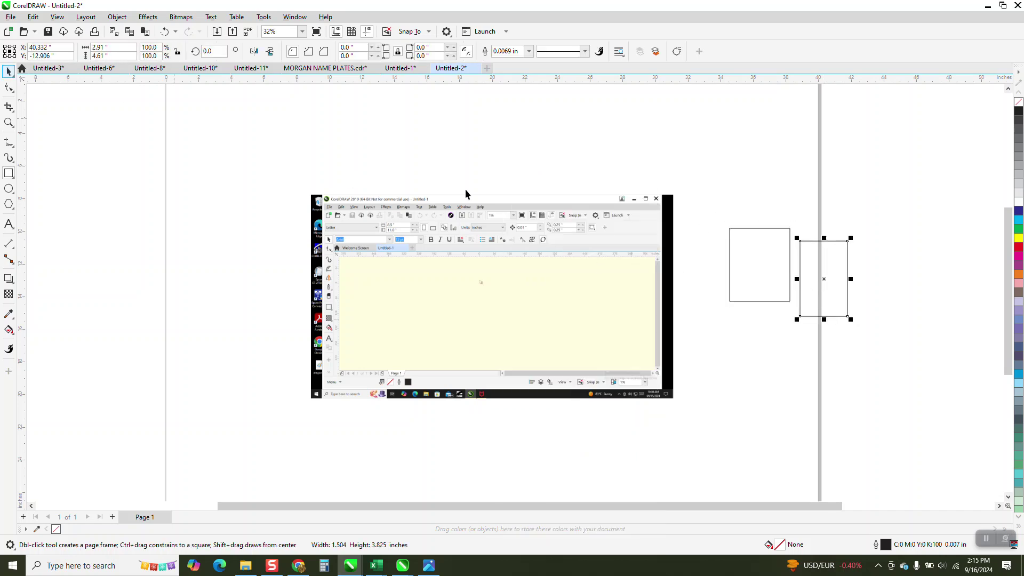
Step: Marquee-select both rectangles and group them into one object
left_click_drag(715, 202, 882, 344)
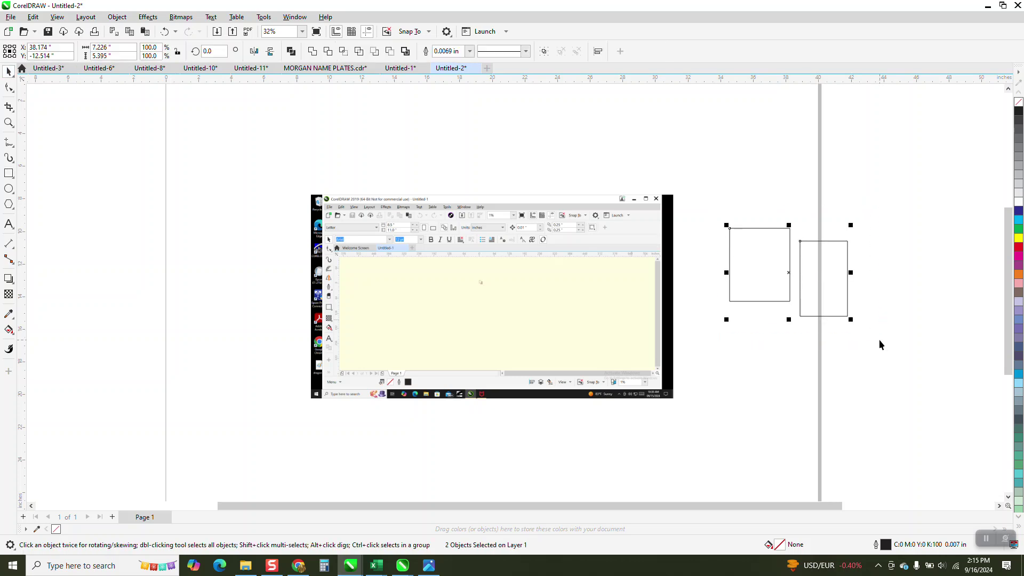
right_click(883, 341)
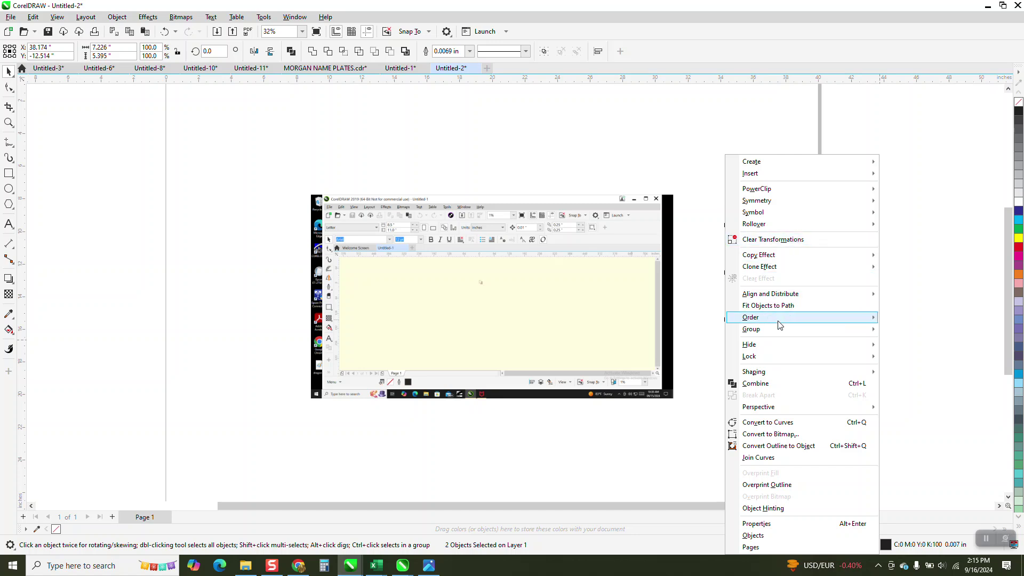
mouse_move(777, 332)
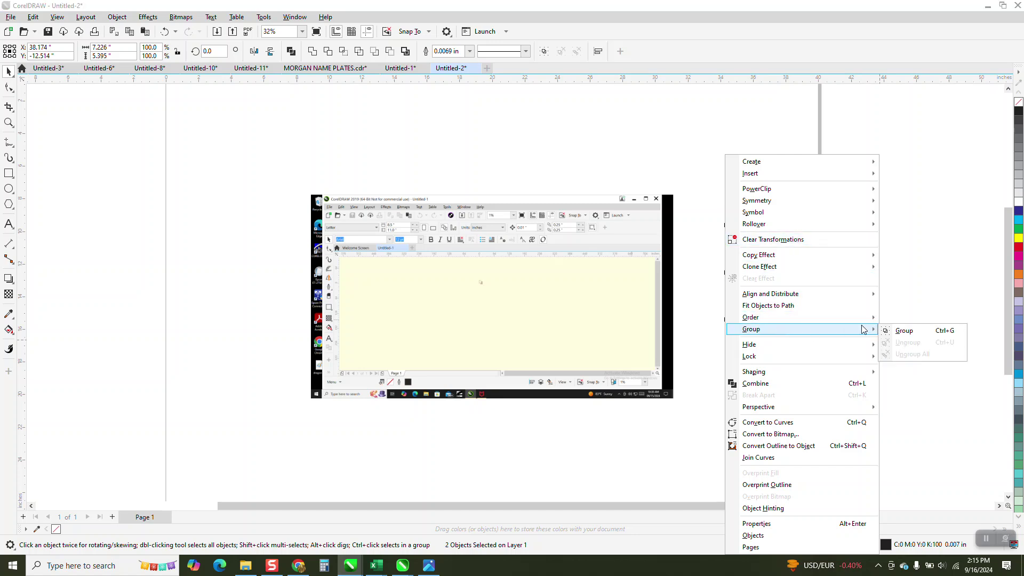
left_click(897, 330)
left_click(828, 283)
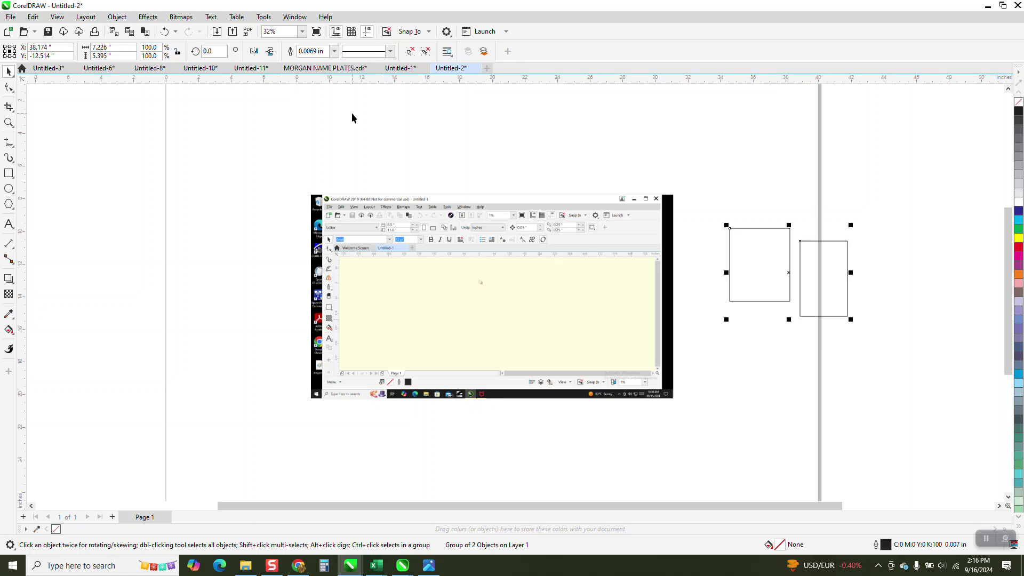
left_click(476, 441)
right_click(477, 433)
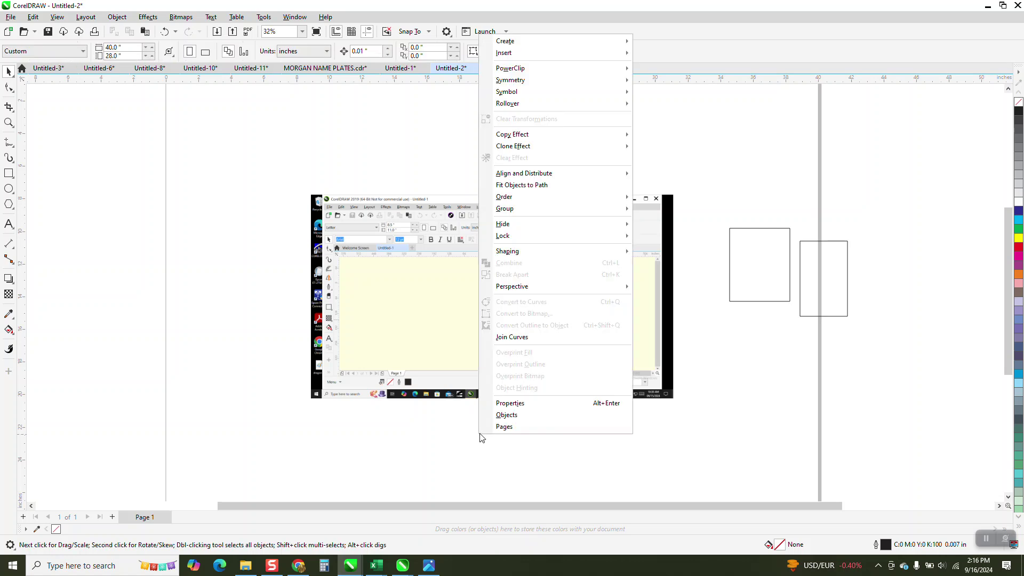
mouse_move(551, 213)
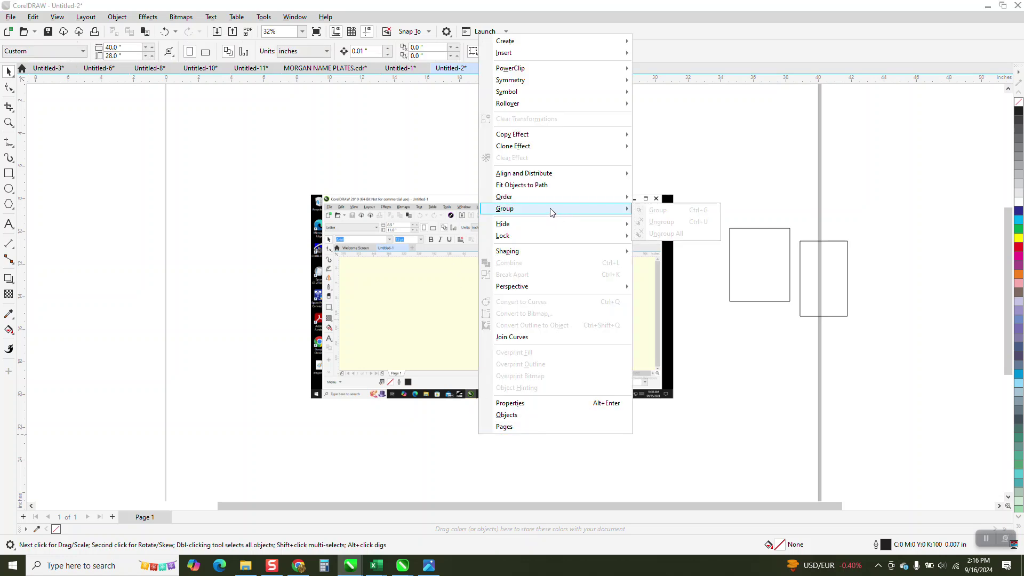
left_click(666, 164)
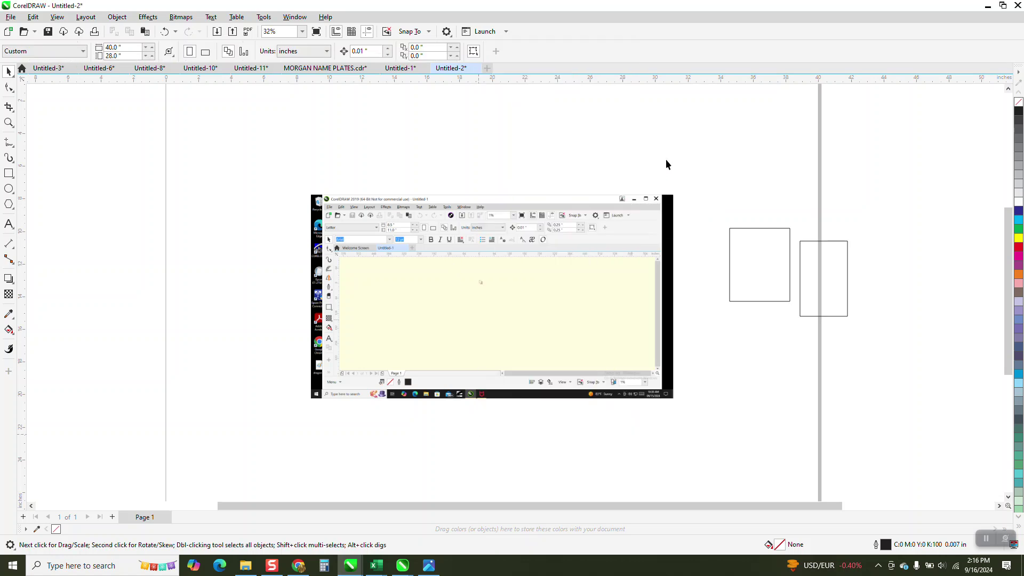